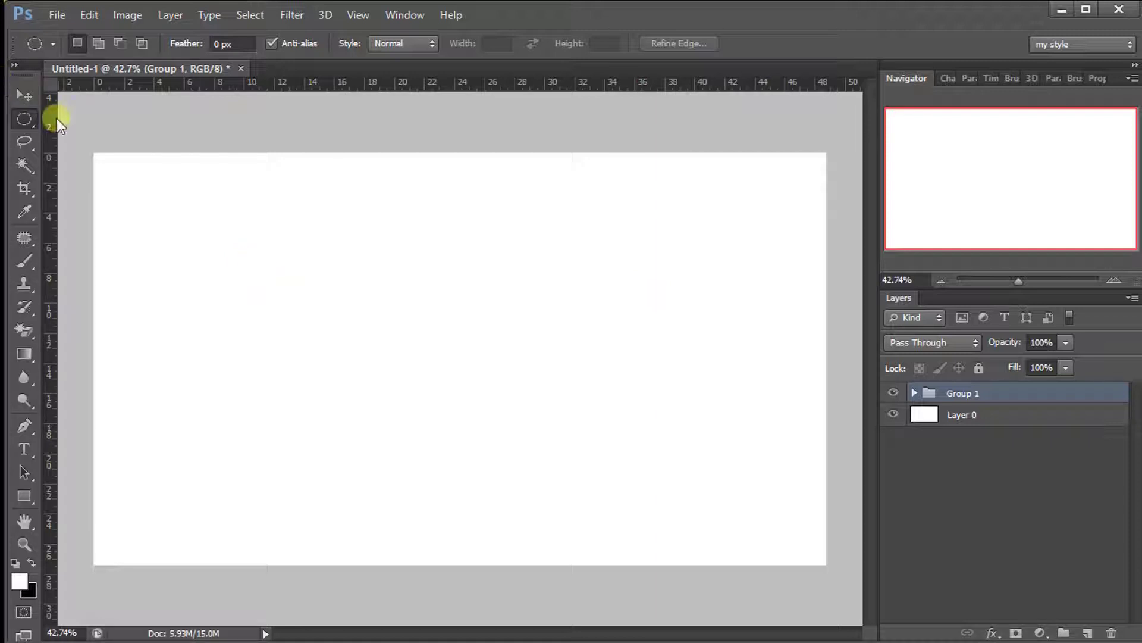
# Step: Add a new layer above Layer 0 and make a full-height rectangular selection from the canvas's left edge to about 18 on the ruler
pyautogui.click(963, 417)
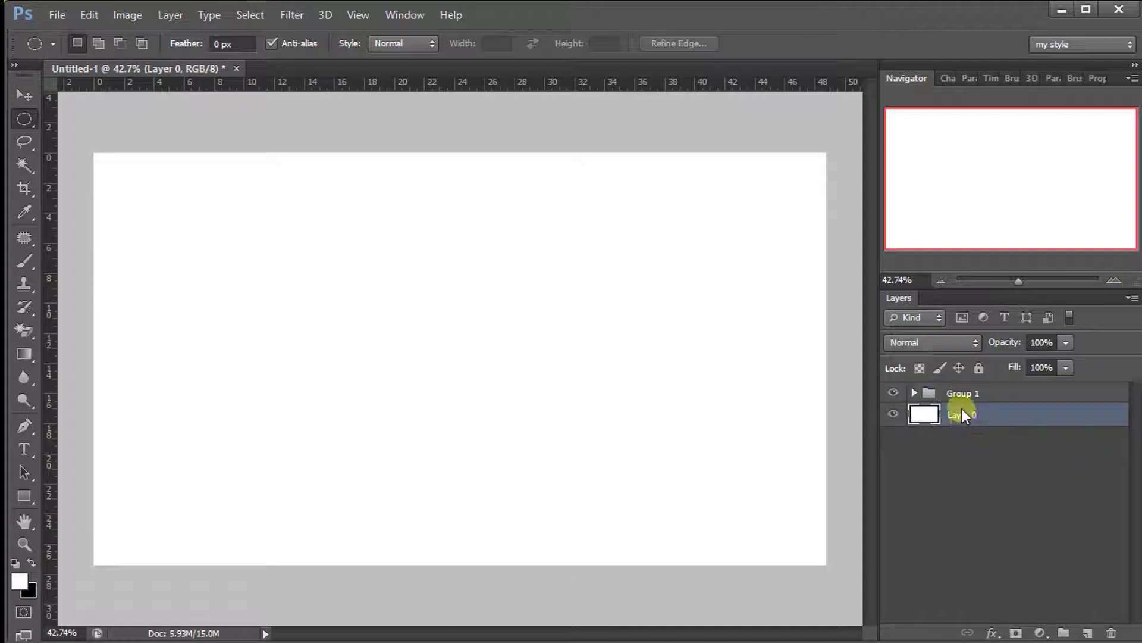
pyautogui.click(1088, 632)
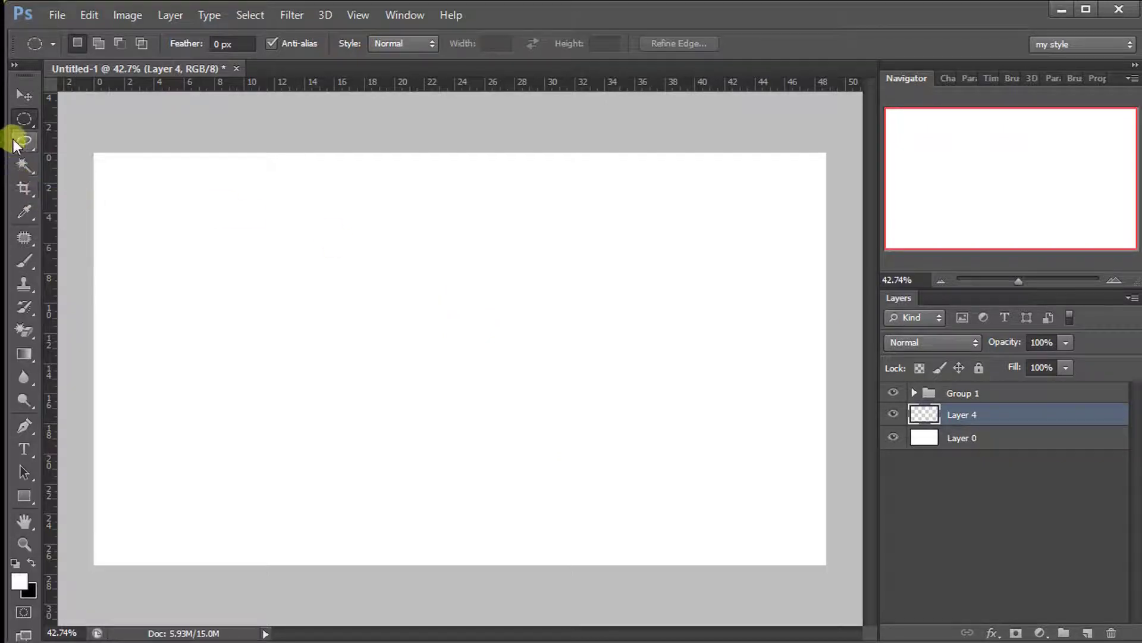
pyautogui.moveTo(24, 122); pyautogui.dragTo(369, 572)
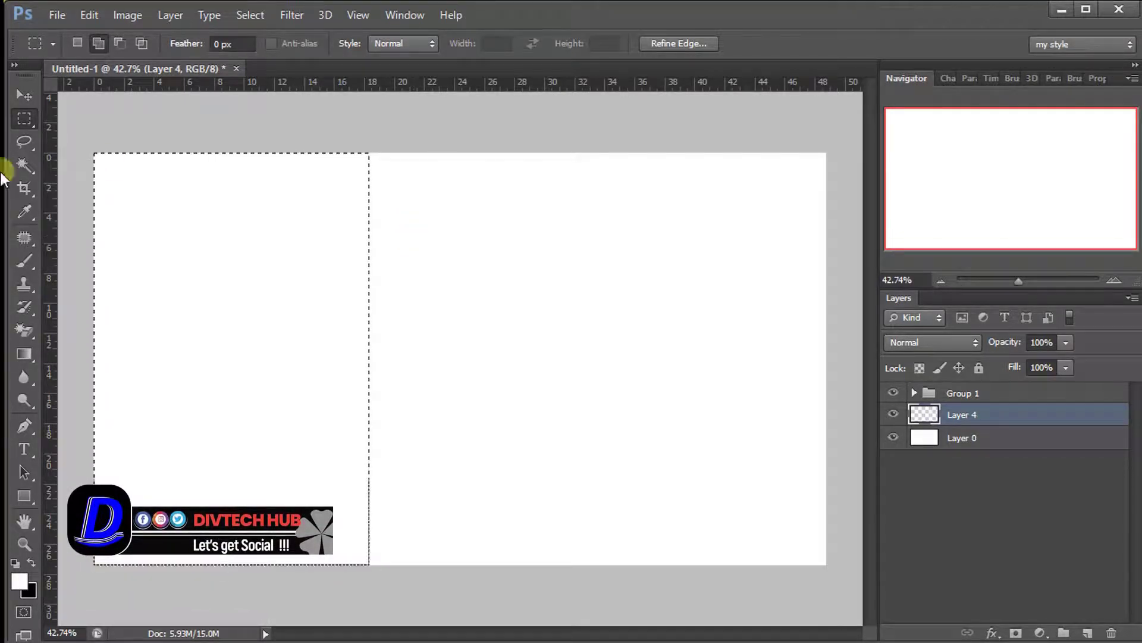
pyautogui.rightClick(16, 115)
pyautogui.click(56, 113)
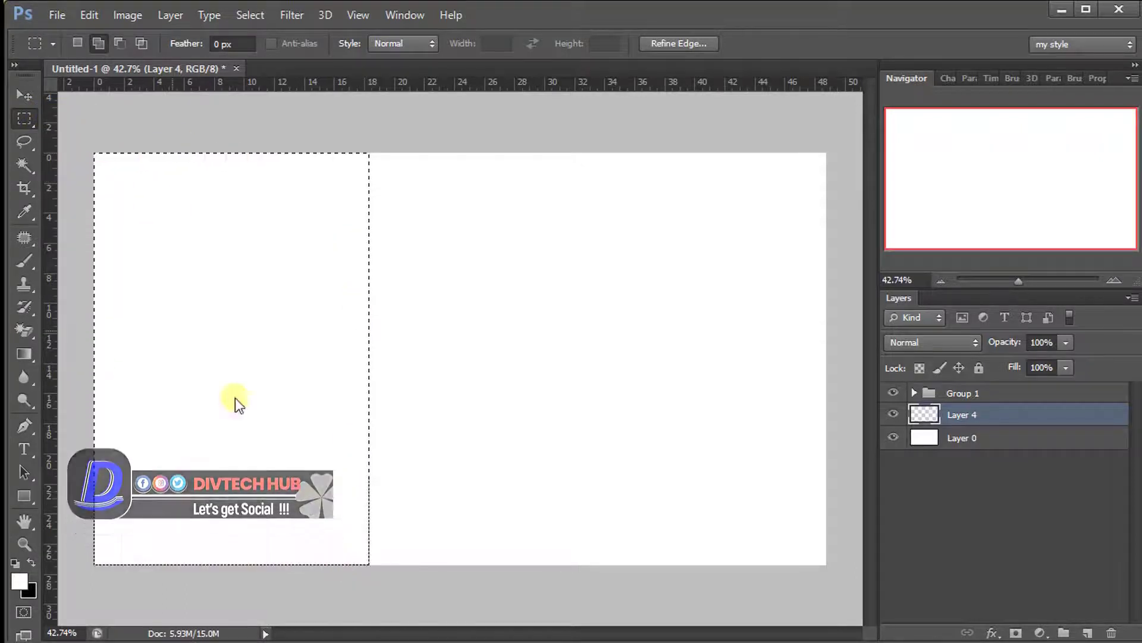
# Step: Choose the black-to-white preset for the Gradient tool and open it in the Gradient Editor
pyautogui.click(25, 351)
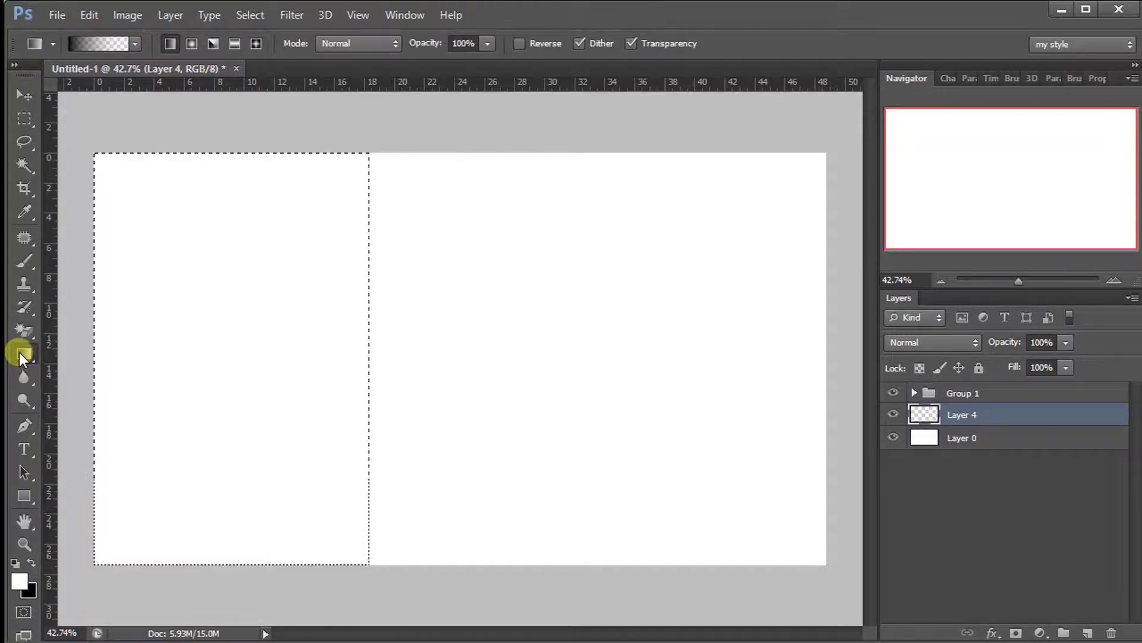
pyautogui.click(139, 44)
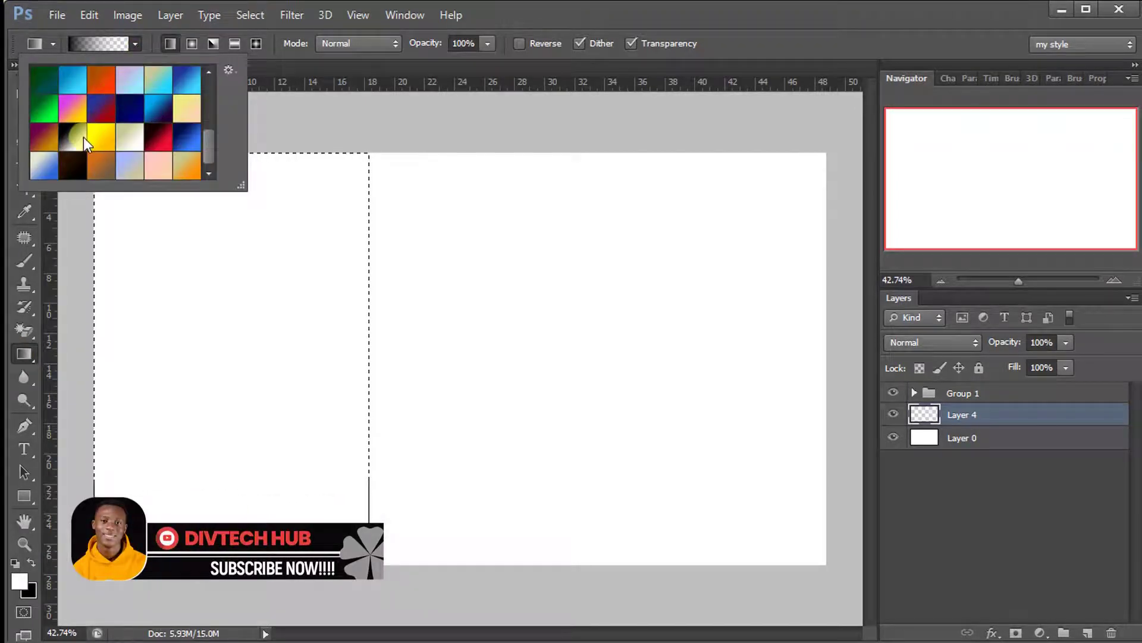
pyautogui.click(83, 137)
pyautogui.click(113, 43)
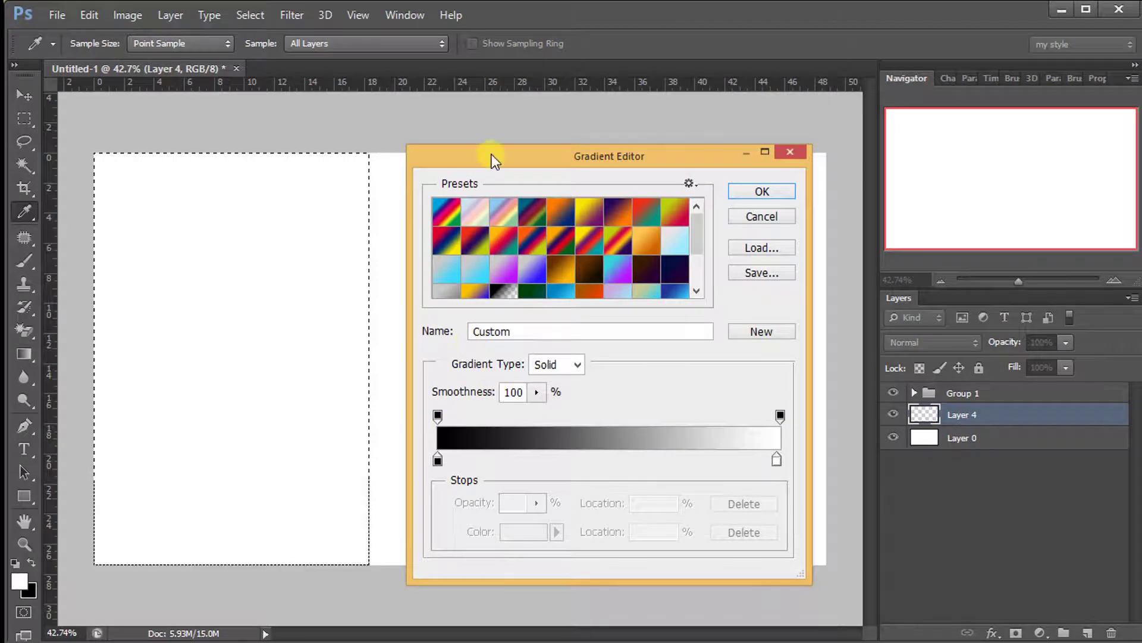
pyautogui.moveTo(492, 155); pyautogui.dragTo(462, 121)
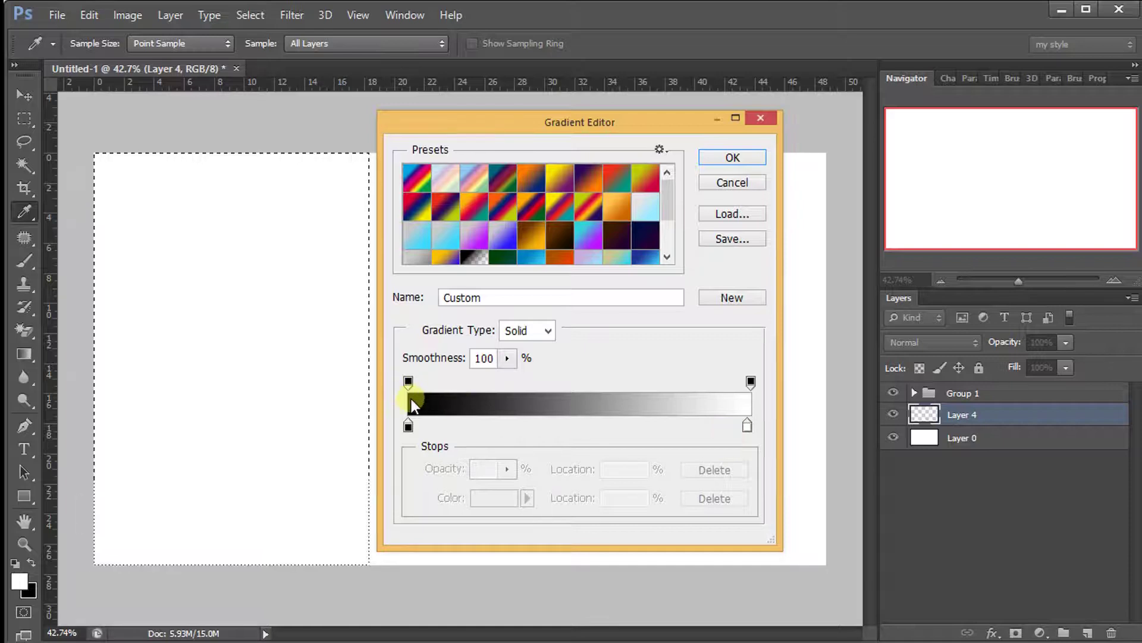
# Step: Set the opacity stop at the gradient's white end to 0% so black fades to transparent, and accept the gradient
pyautogui.click(408, 426)
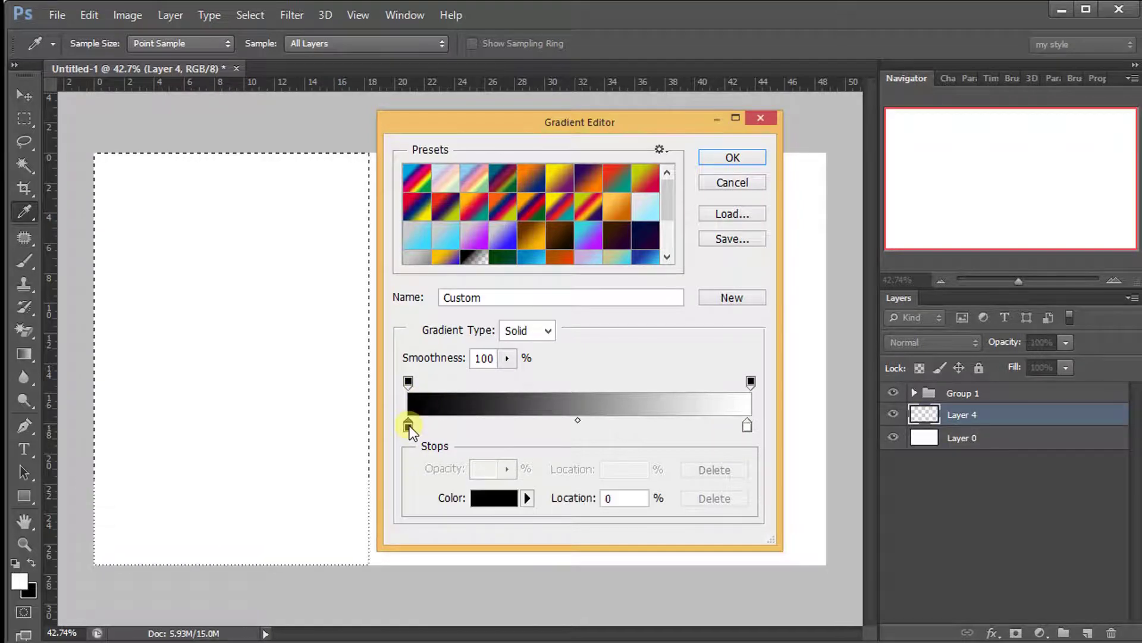
pyautogui.click(408, 381)
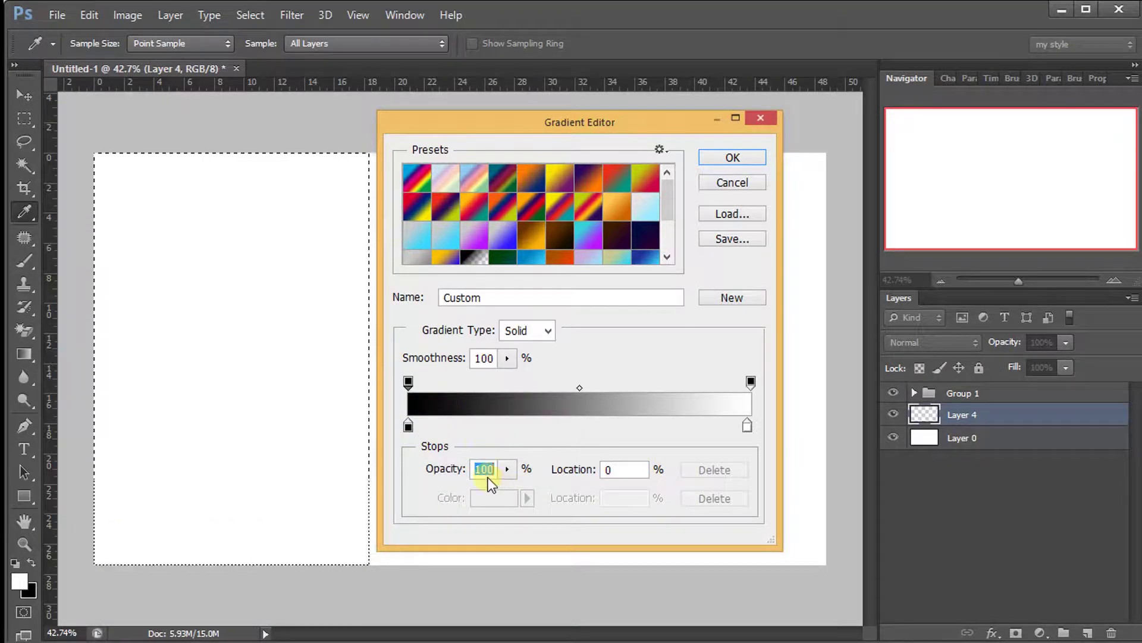
pyautogui.click(751, 382)
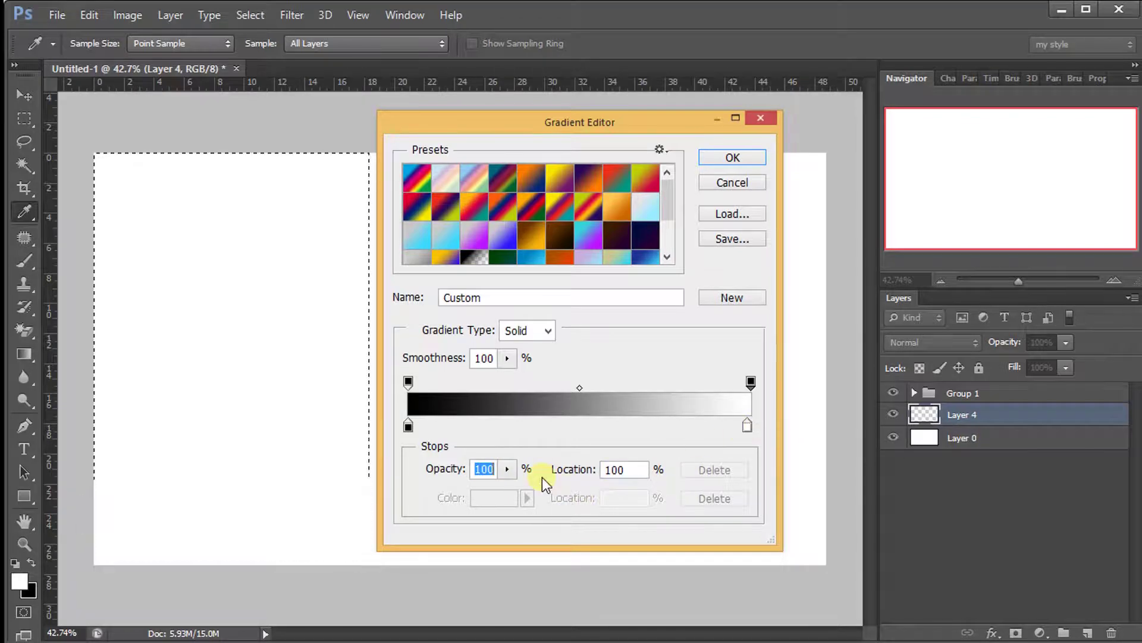
pyautogui.click(507, 469)
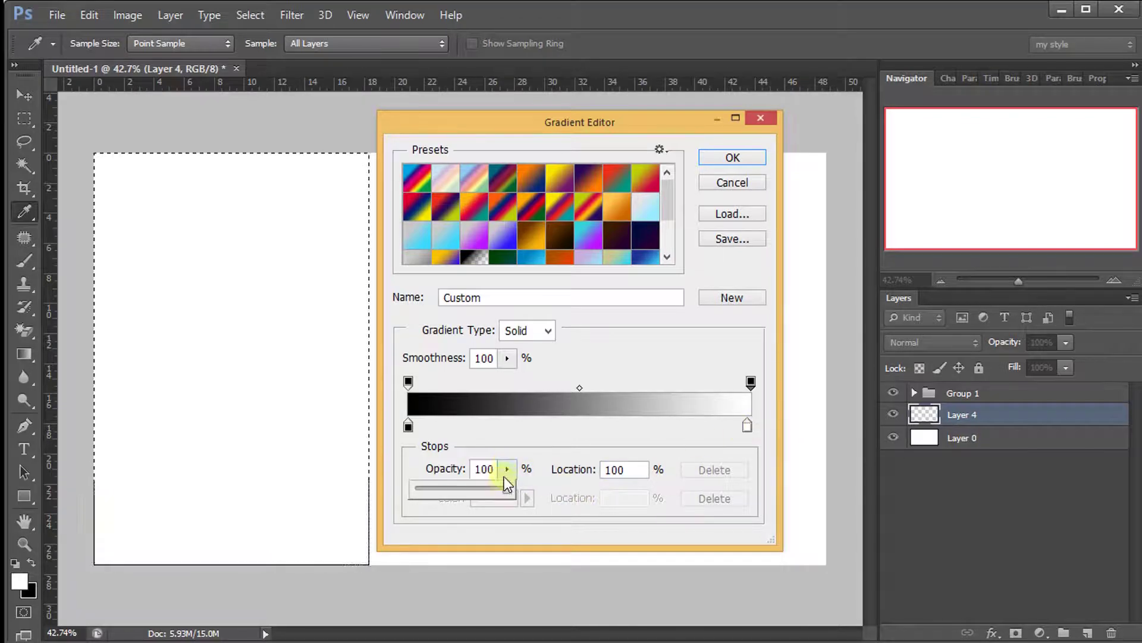
pyautogui.moveTo(498, 489); pyautogui.dragTo(401, 481)
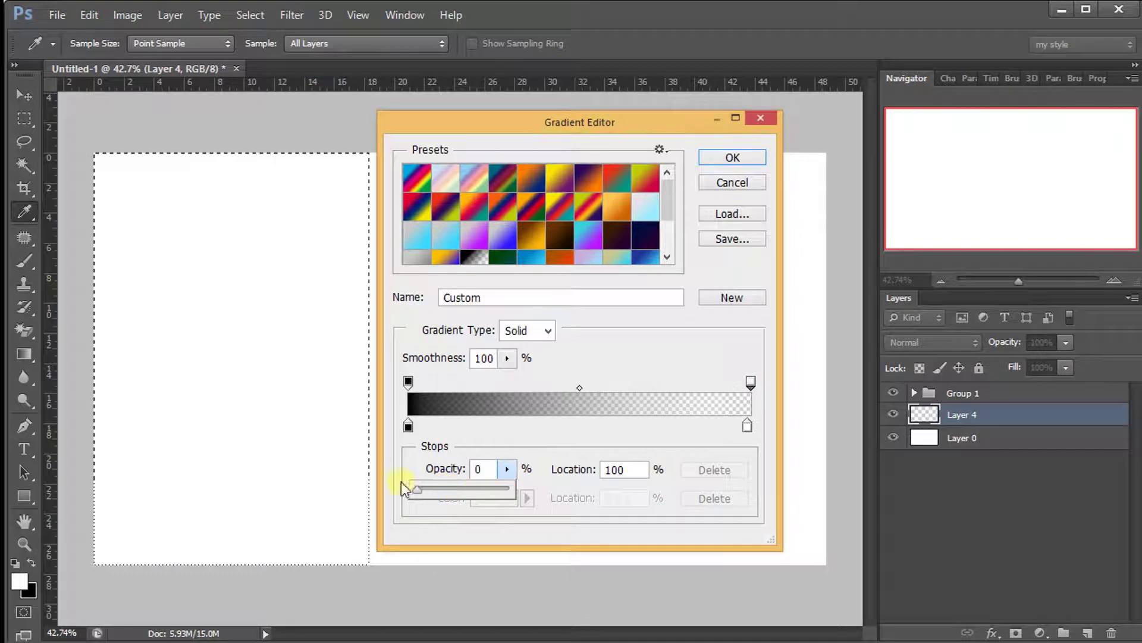
pyautogui.click(545, 434)
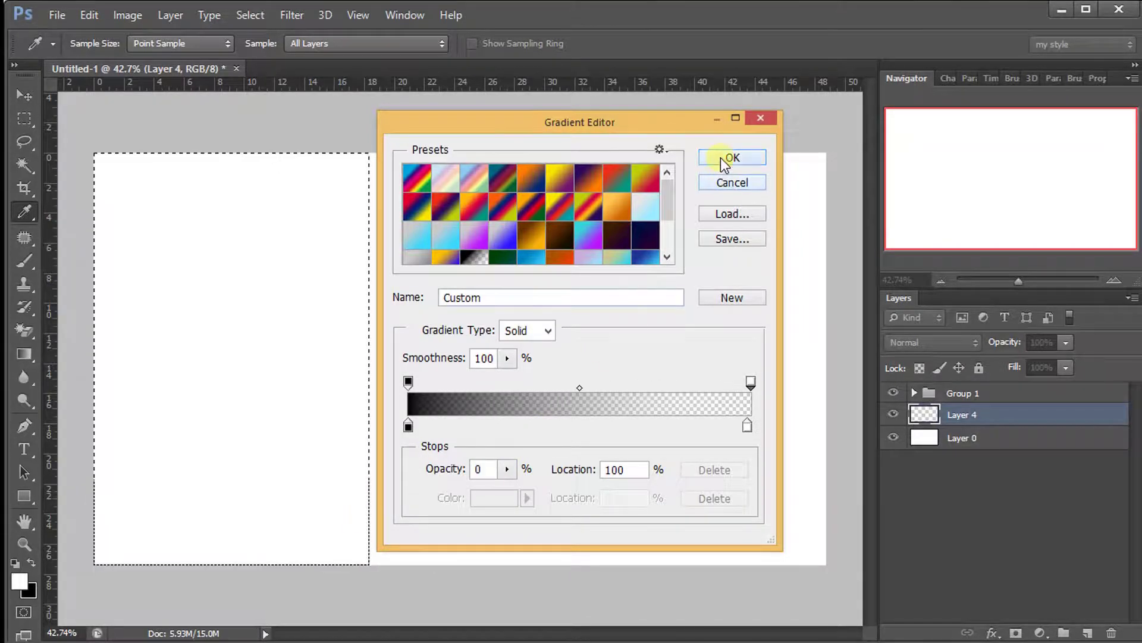
pyautogui.click(720, 158)
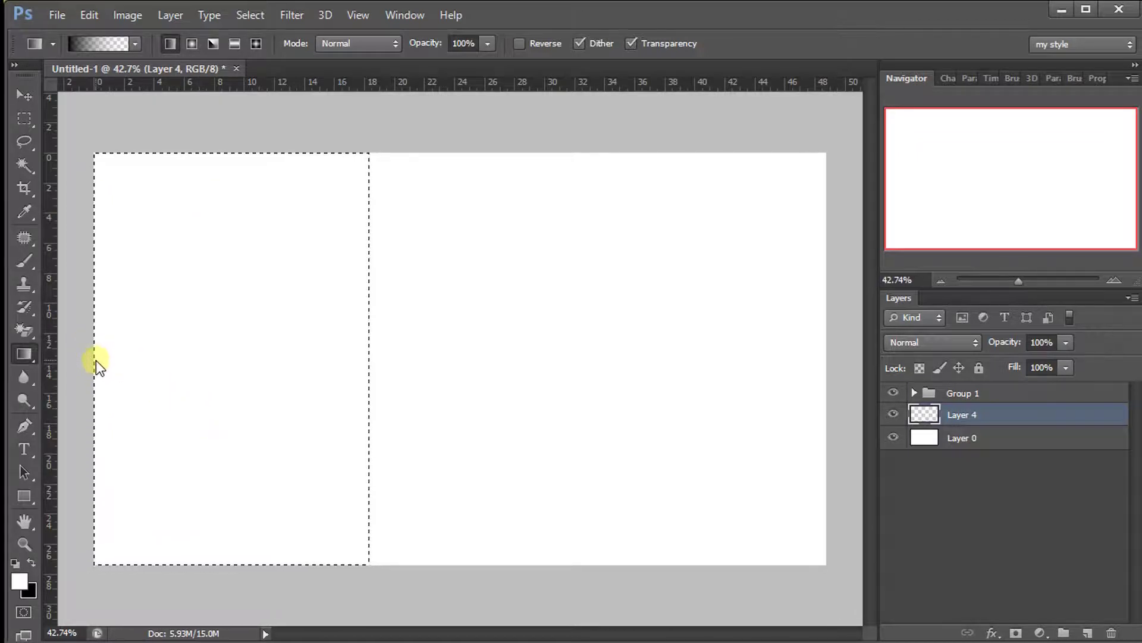
# Step: Fill the rectangular selection with a horizontal linear gradient, starting black at the left canvas edge and fading before the selection's right edge
pyautogui.moveTo(96, 361); pyautogui.dragTo(326, 361)
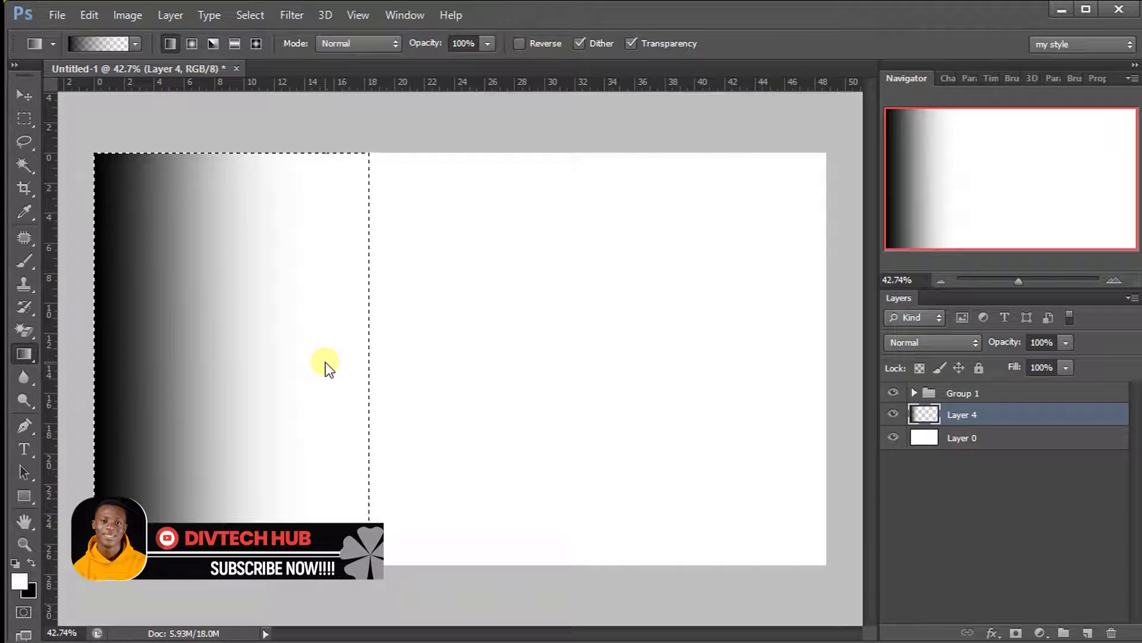
pyautogui.click(191, 44)
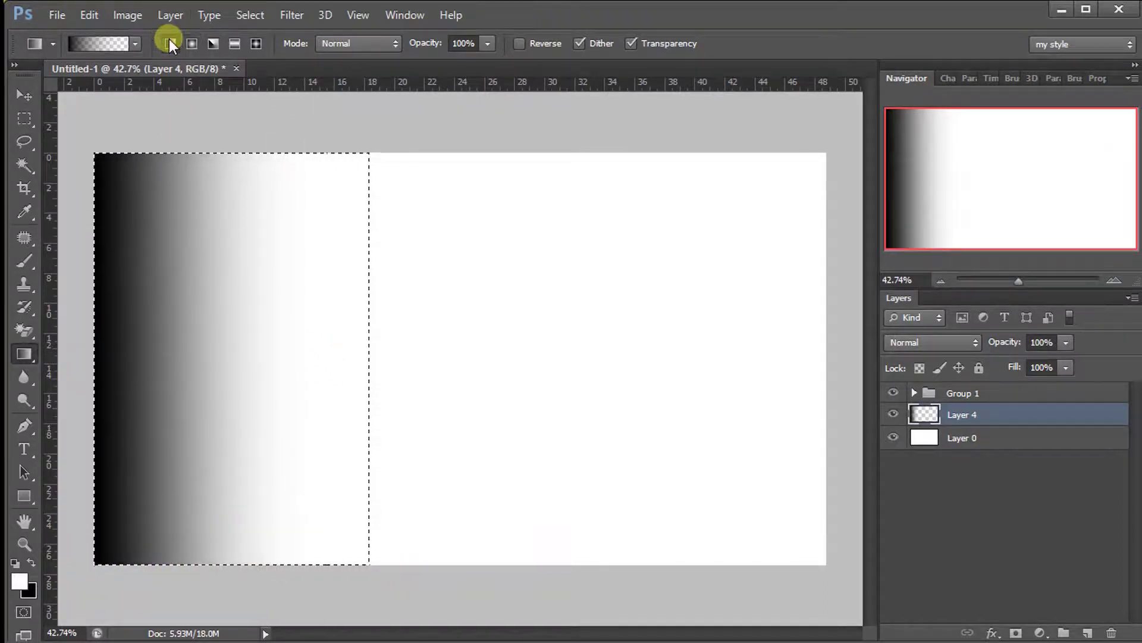
# Step: Apply the Color Halftone filter to the linear gradient with all four channel screen angles at 0
pyautogui.click(294, 9)
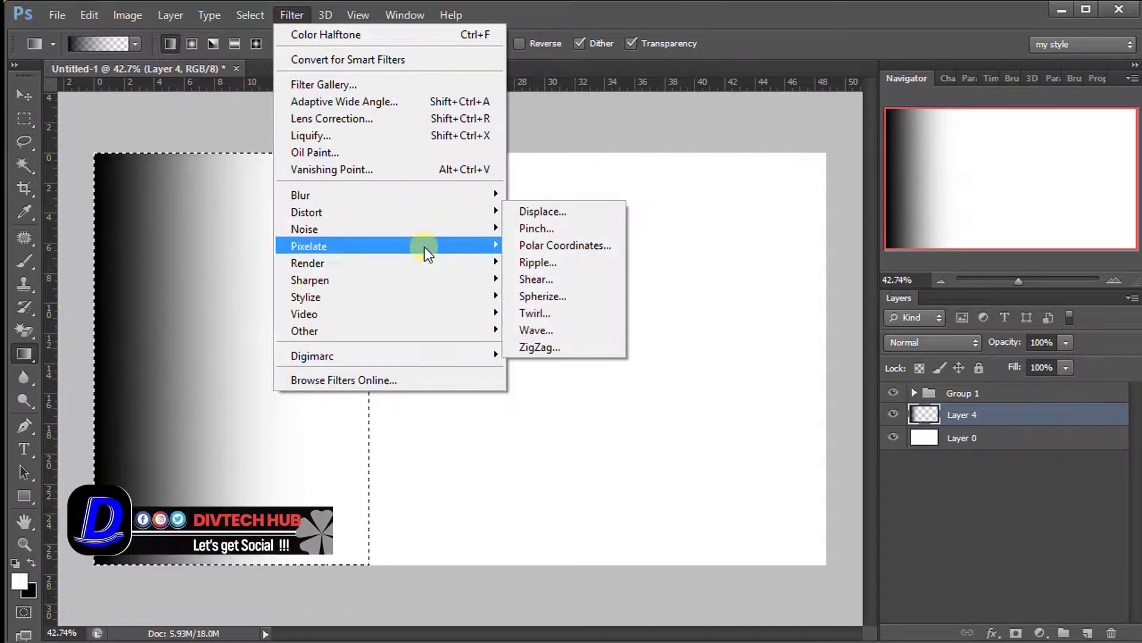
pyautogui.moveTo(430, 248)
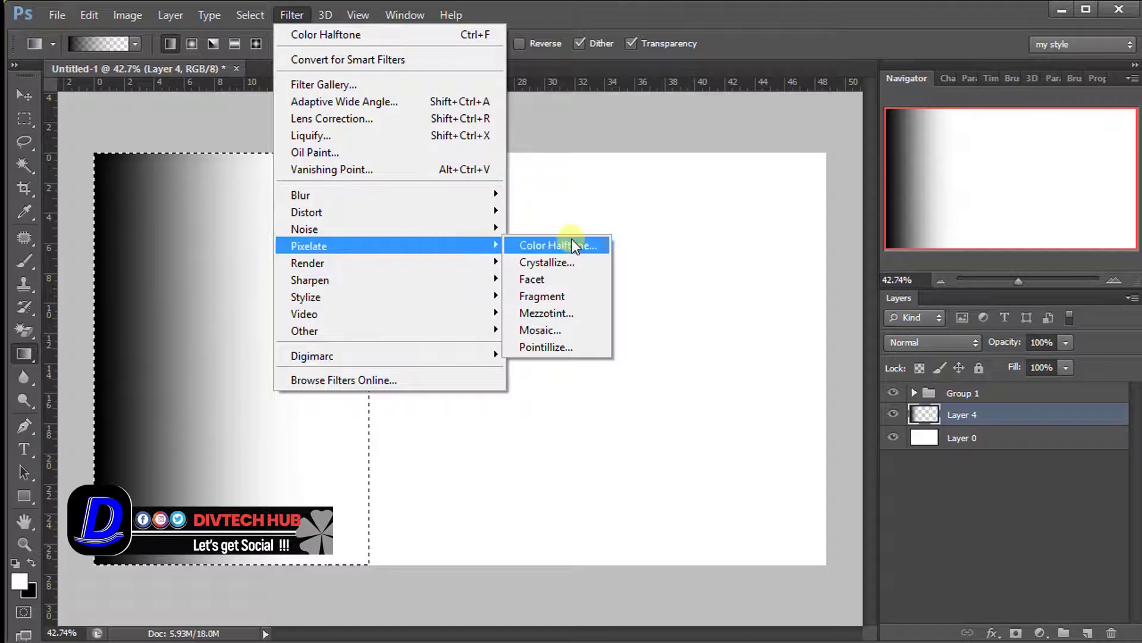
pyautogui.click(575, 246)
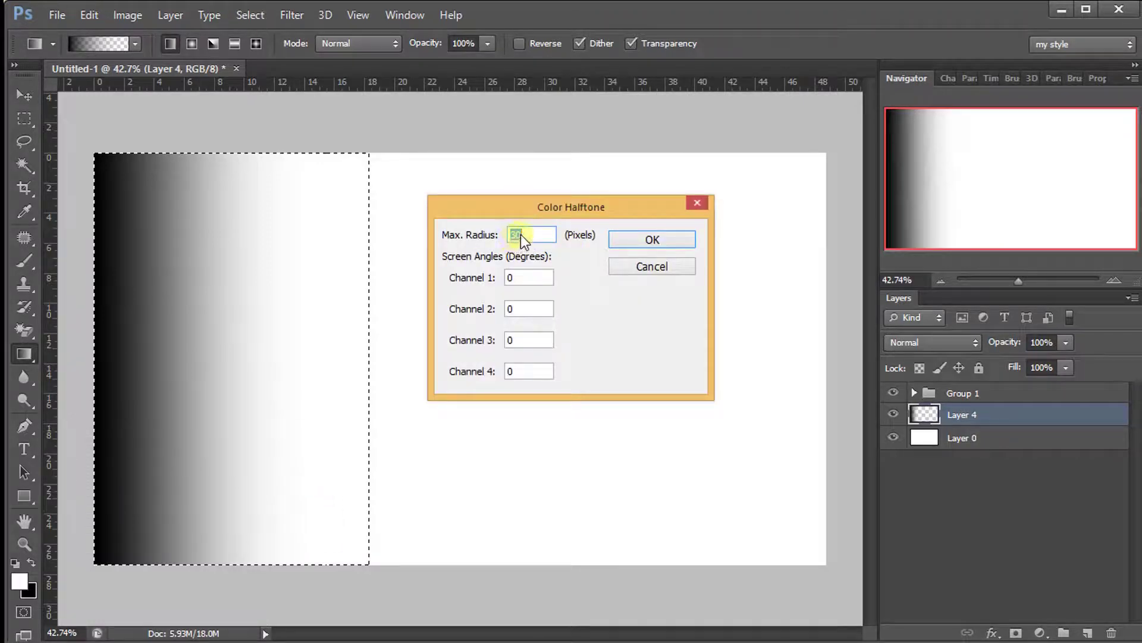
pyautogui.click(622, 239)
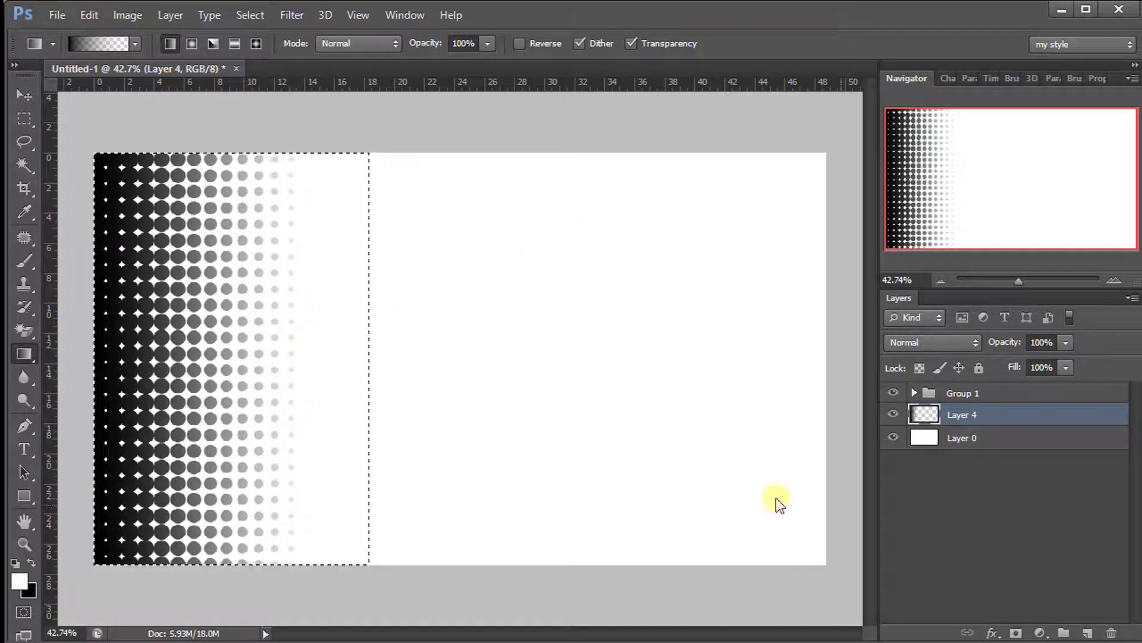
# Step: Hide Layer 4, add a new layer, and draw a radial gradient outward from the middle of the selection's left edge
pyautogui.click(892, 414)
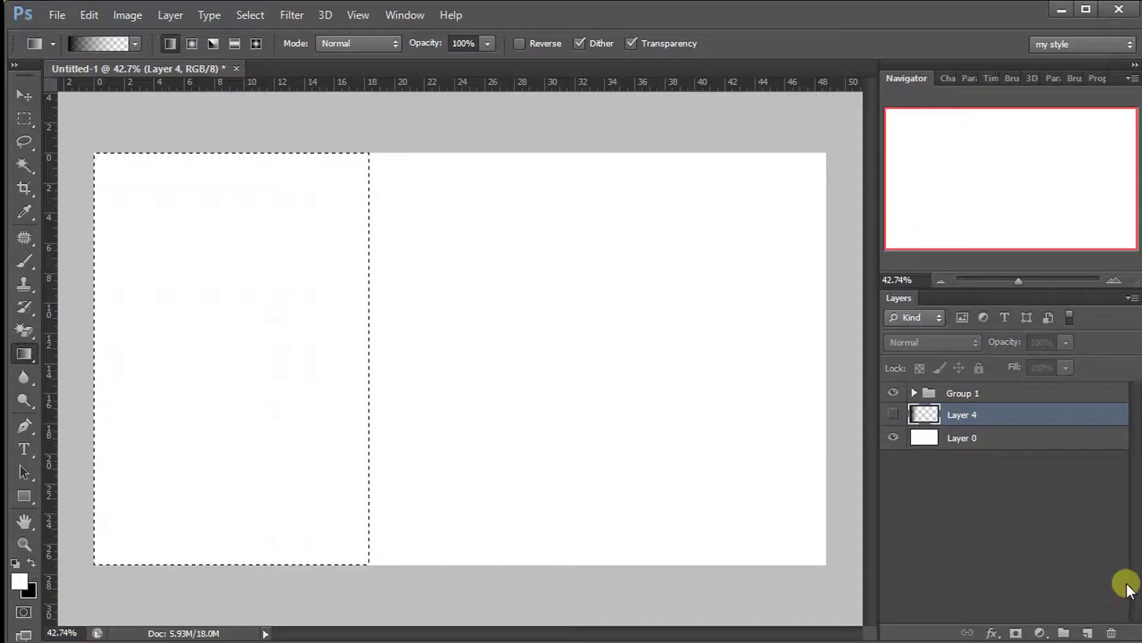
pyautogui.click(1087, 632)
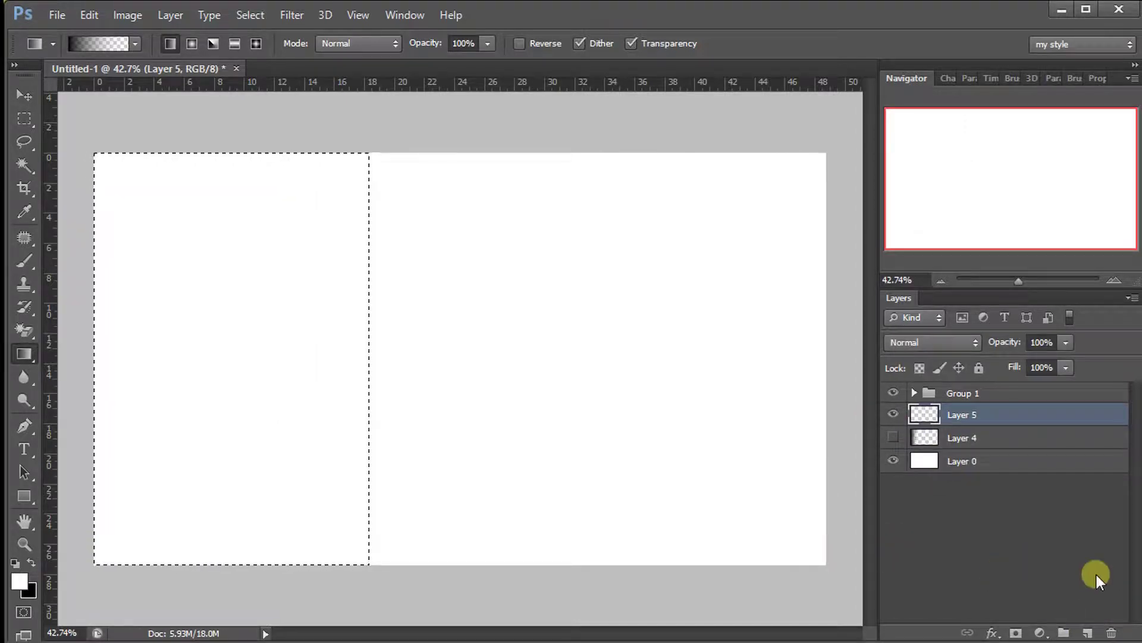
pyautogui.click(193, 40)
pyautogui.moveTo(96, 346); pyautogui.dragTo(301, 347)
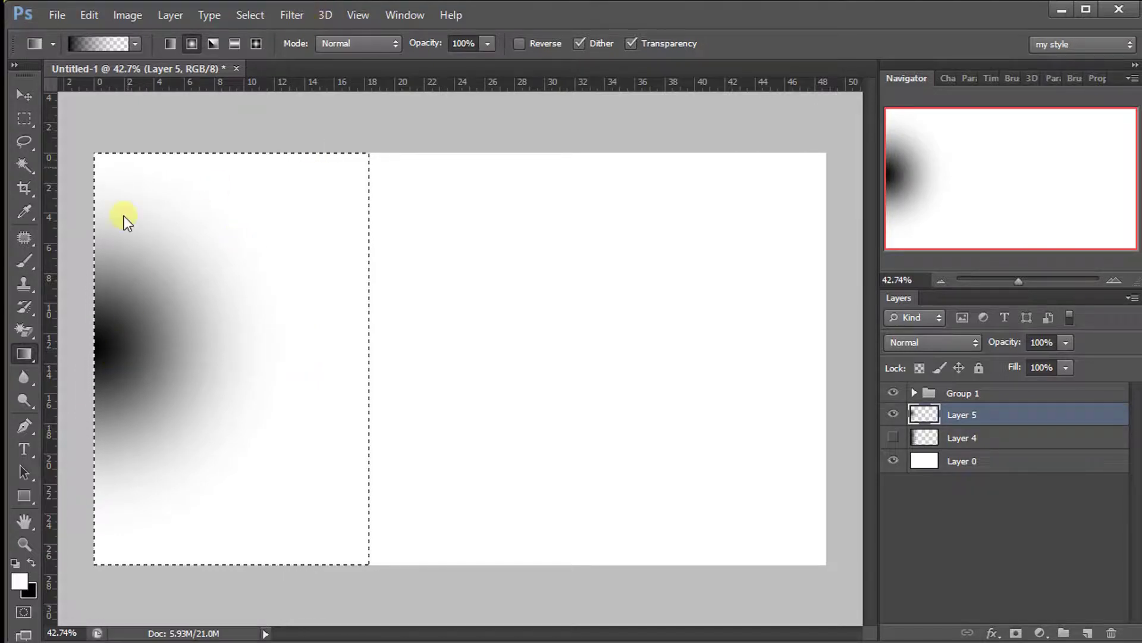
# Step: Reapply the last Color Halftone filter to the radial gradient, and hide its layer
pyautogui.click(281, 19)
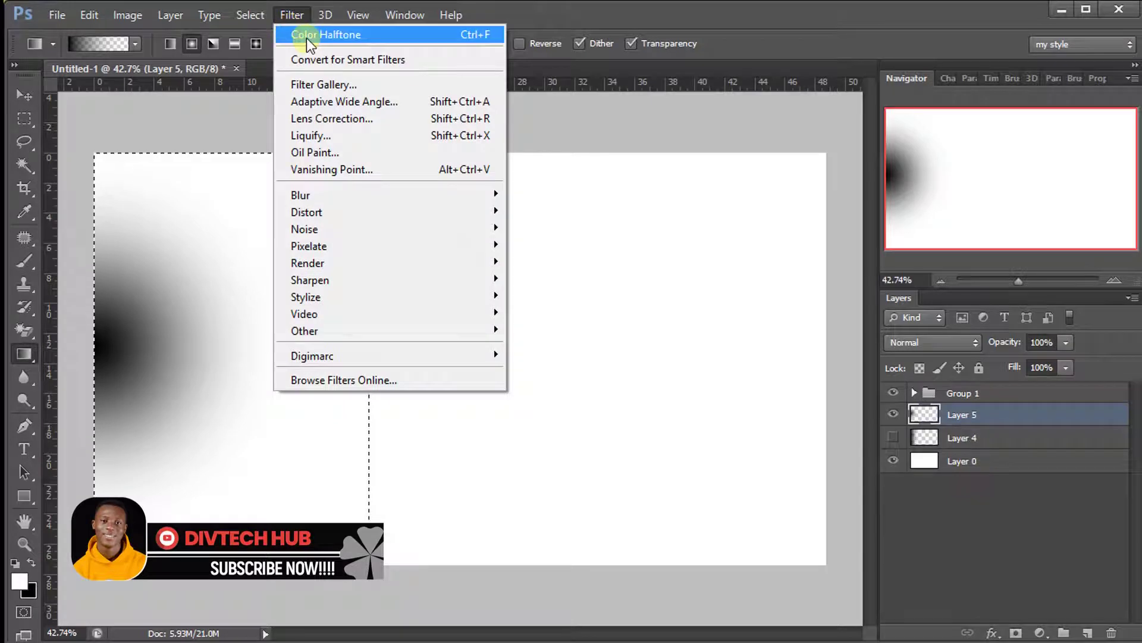
pyautogui.click(306, 35)
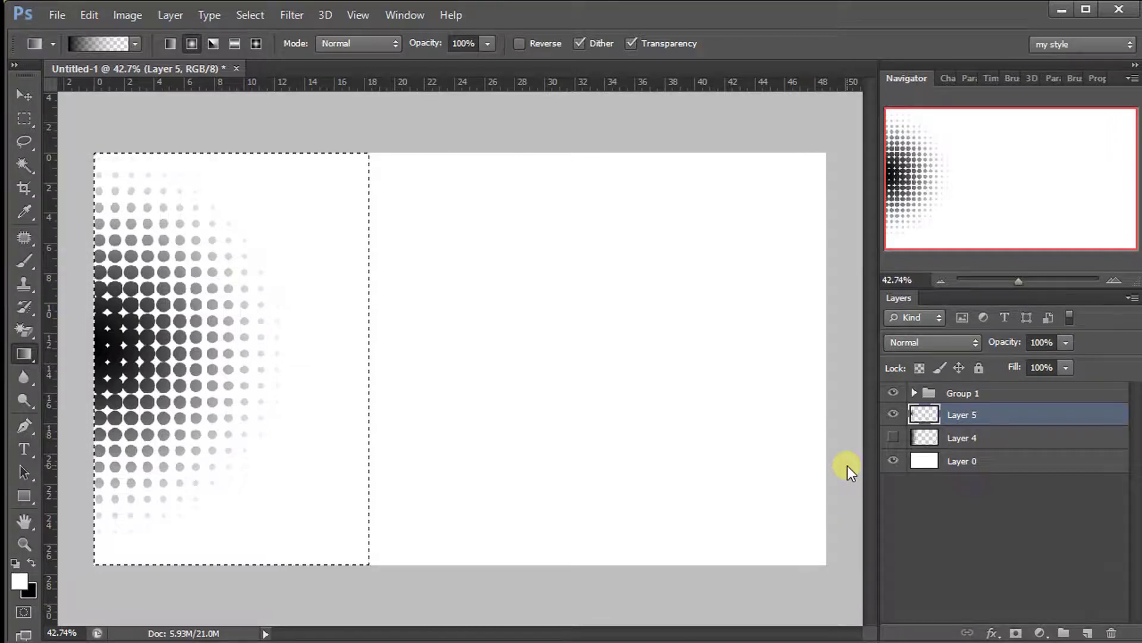
pyautogui.click(893, 413)
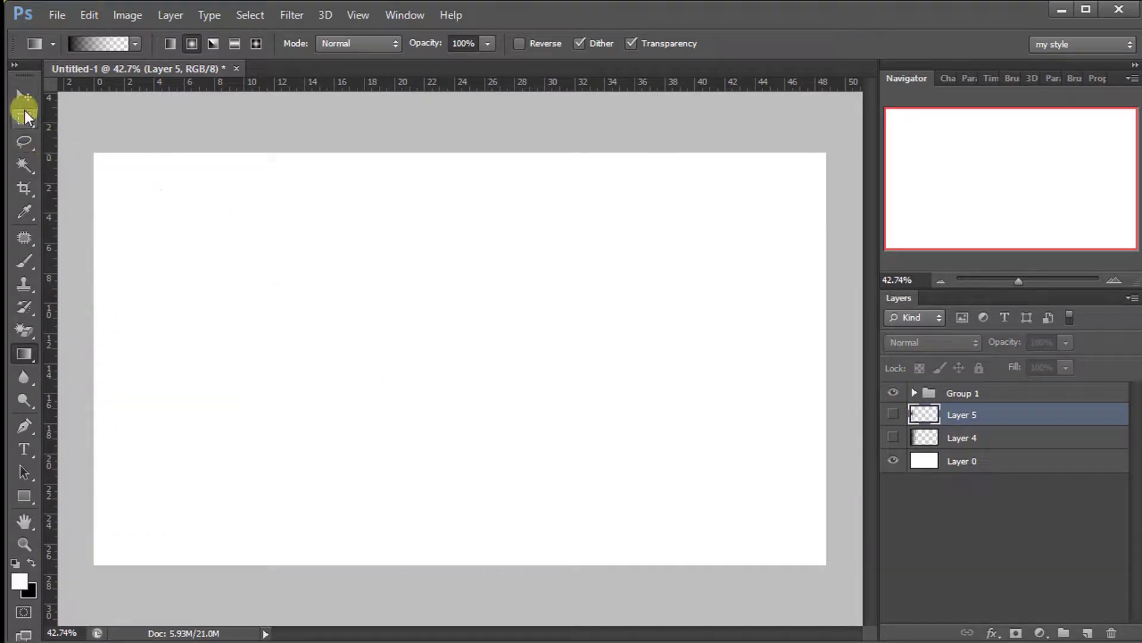
# Step: Select Layer 0 and draw a large circular selection around the middle of the canvas
pyautogui.click(992, 462)
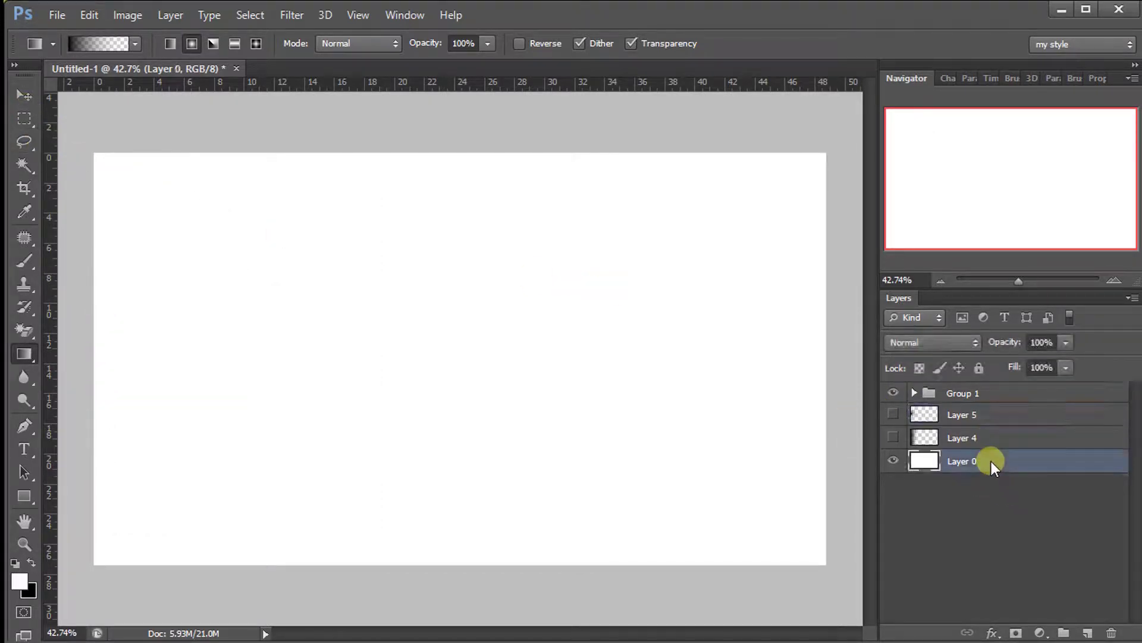
pyautogui.click(16, 117)
pyautogui.click(88, 132)
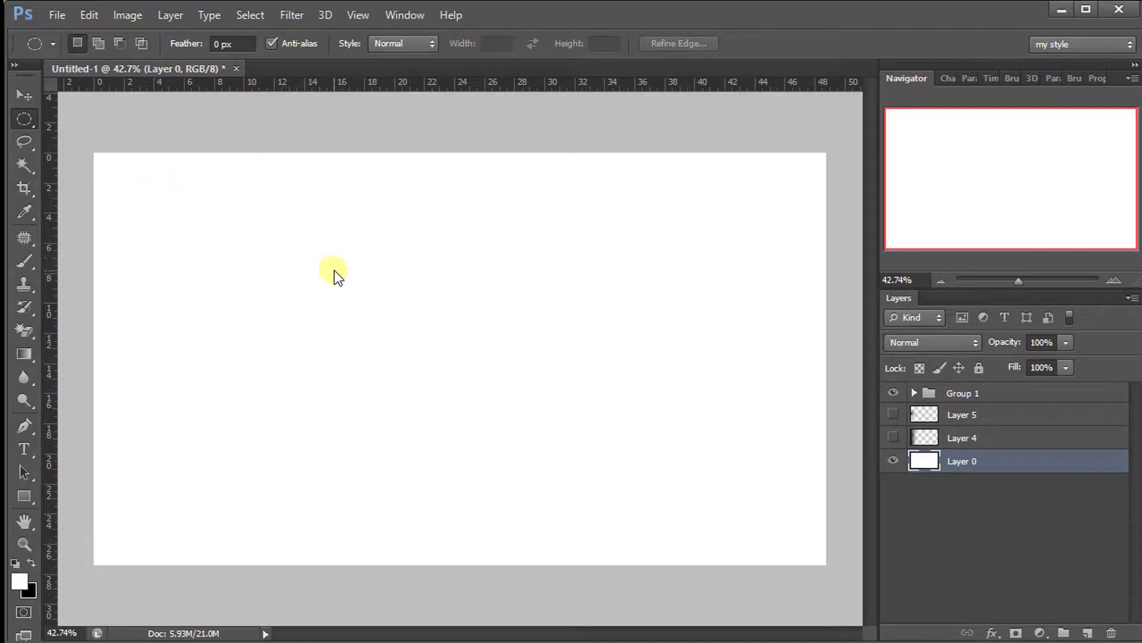
pyautogui.moveTo(338, 231); pyautogui.dragTo(628, 569)
pyautogui.moveTo(544, 453); pyautogui.dragTo(528, 436)
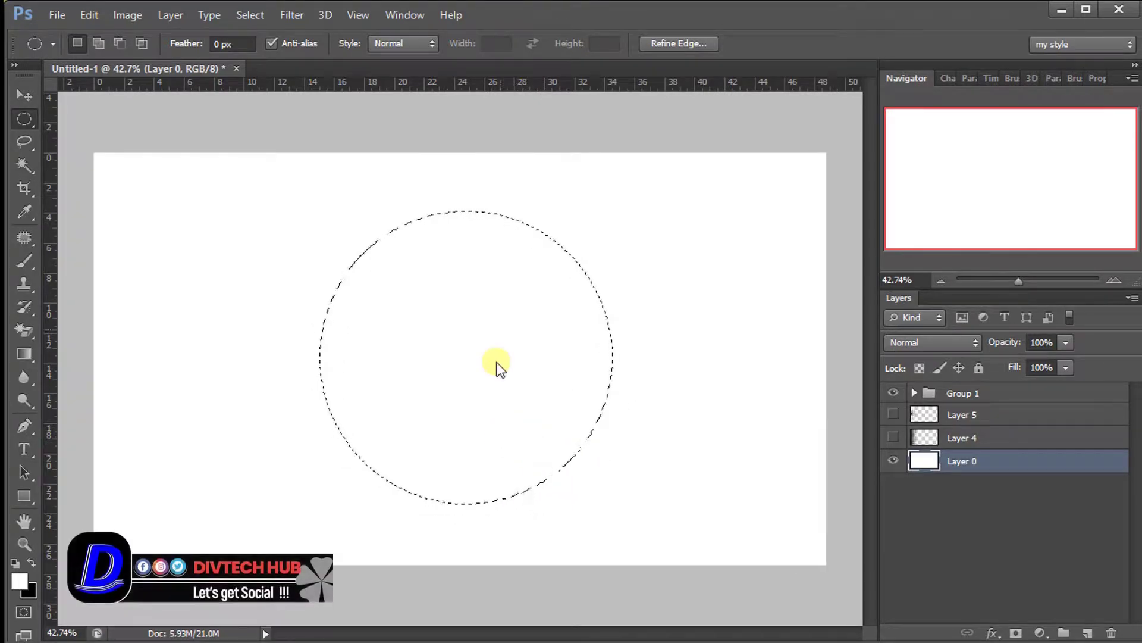
# Step: Refine the edge of the circular selection with a feather of 3.8 px and a shift edge of +5%
pyautogui.click(689, 43)
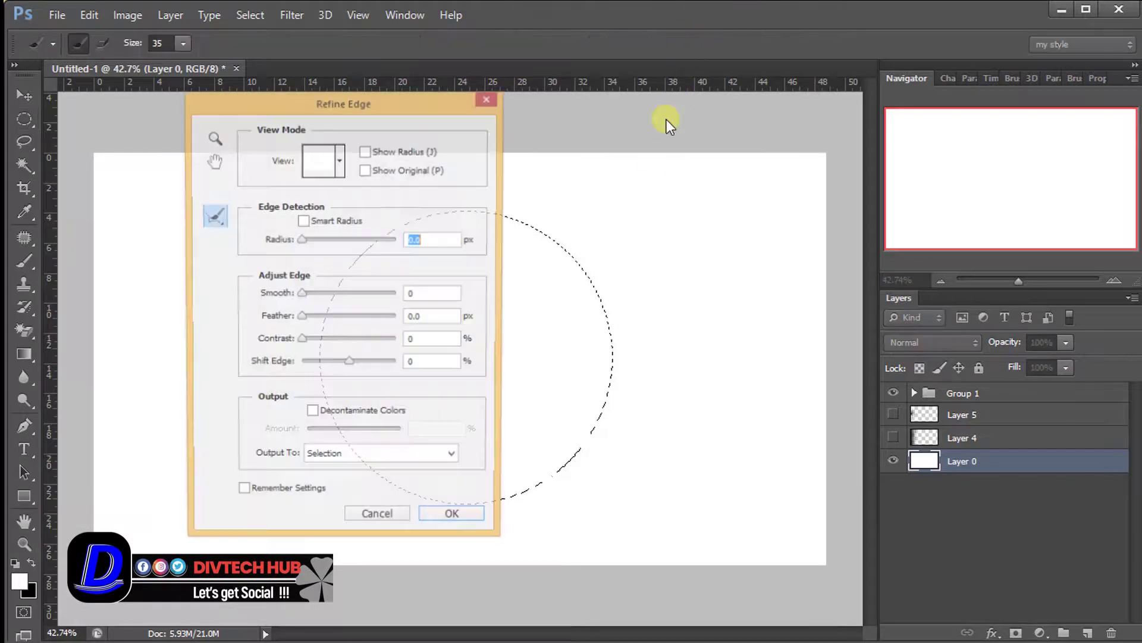
pyautogui.moveTo(302, 318); pyautogui.dragTo(320, 317)
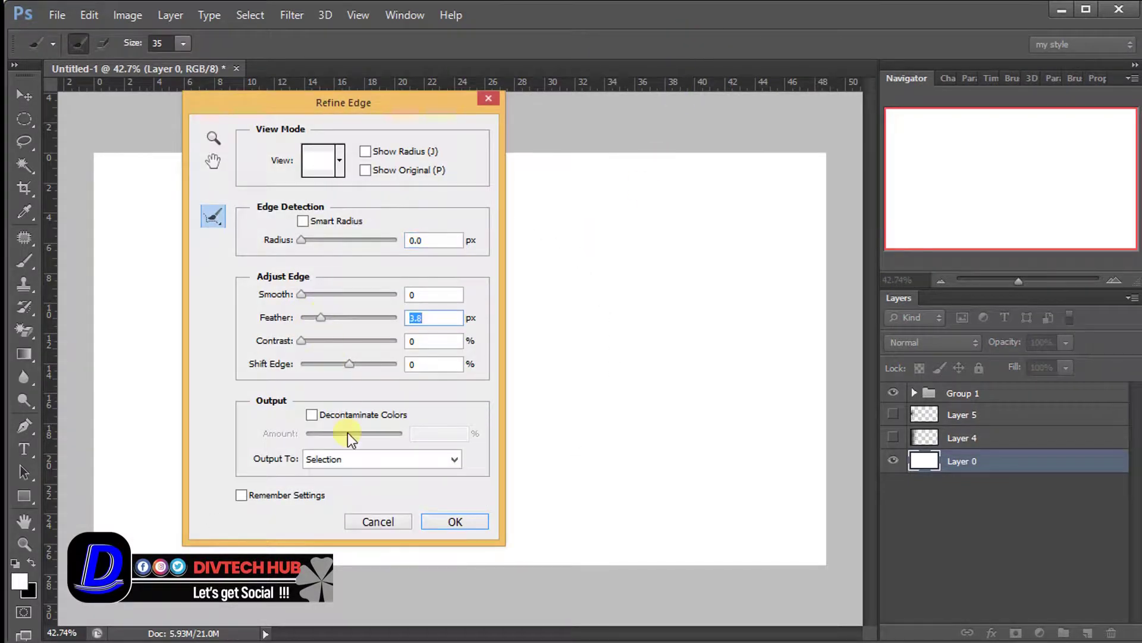
pyautogui.moveTo(349, 362); pyautogui.dragTo(351, 363)
pyautogui.click(446, 519)
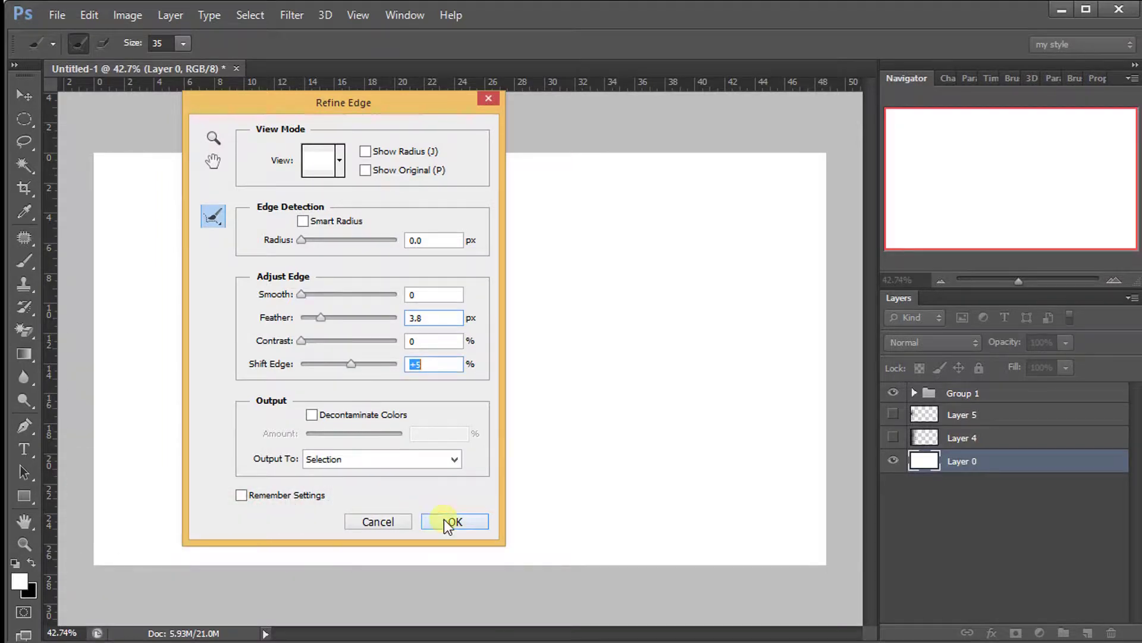
# Step: Fill the circular selection on Layer 0 with solid black, using Normal mode and 100% opacity
pyautogui.rightClick(452, 365)
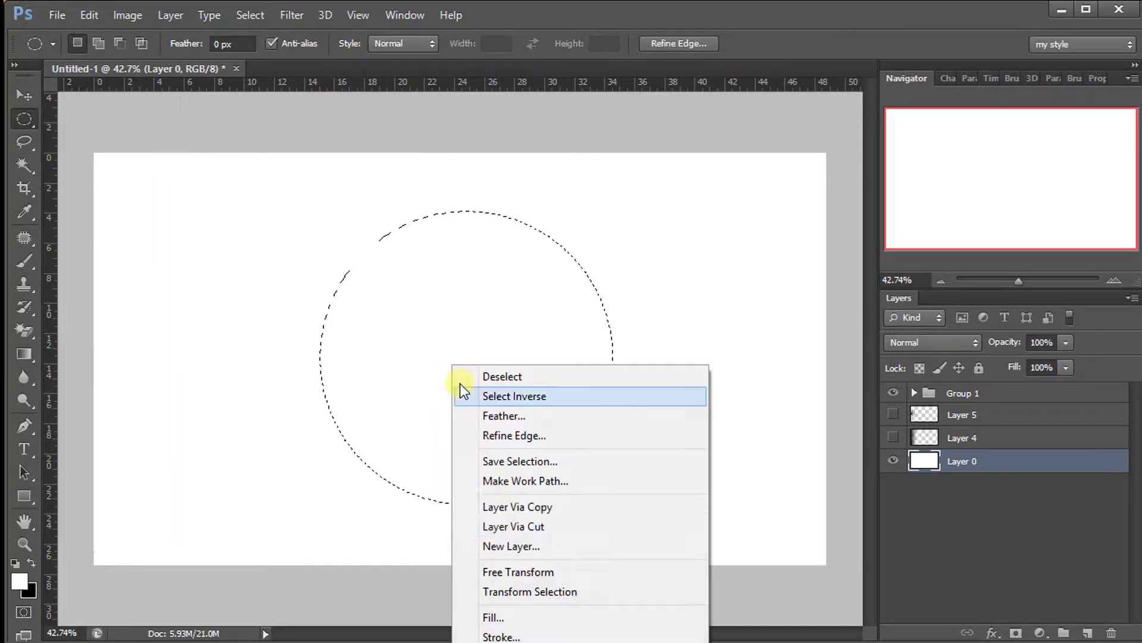
pyautogui.click(511, 610)
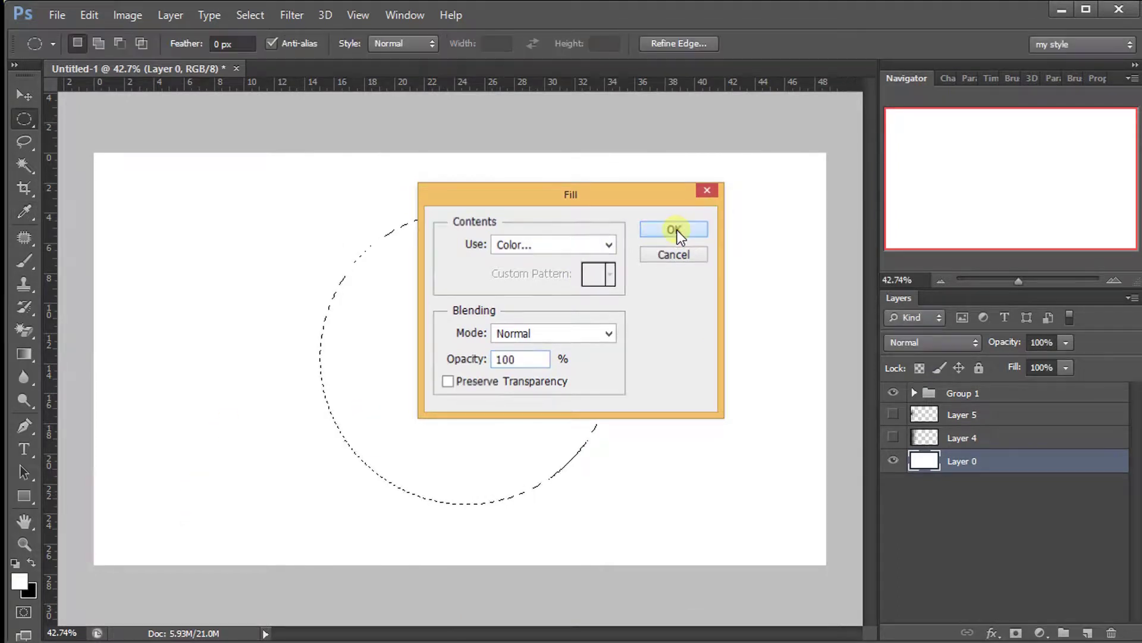
pyautogui.click(674, 230)
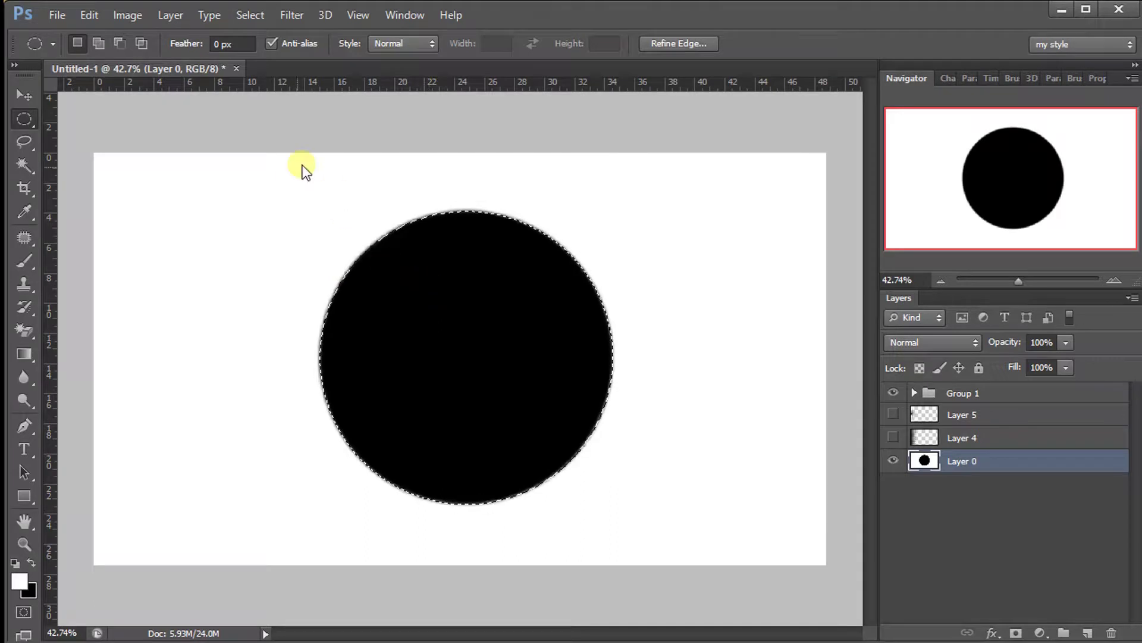
# Step: Apply the Color Halftone filter to the black circle with a maximum radius of 10 pixels, and inspect the dots along its upper edge
pyautogui.click(290, 15)
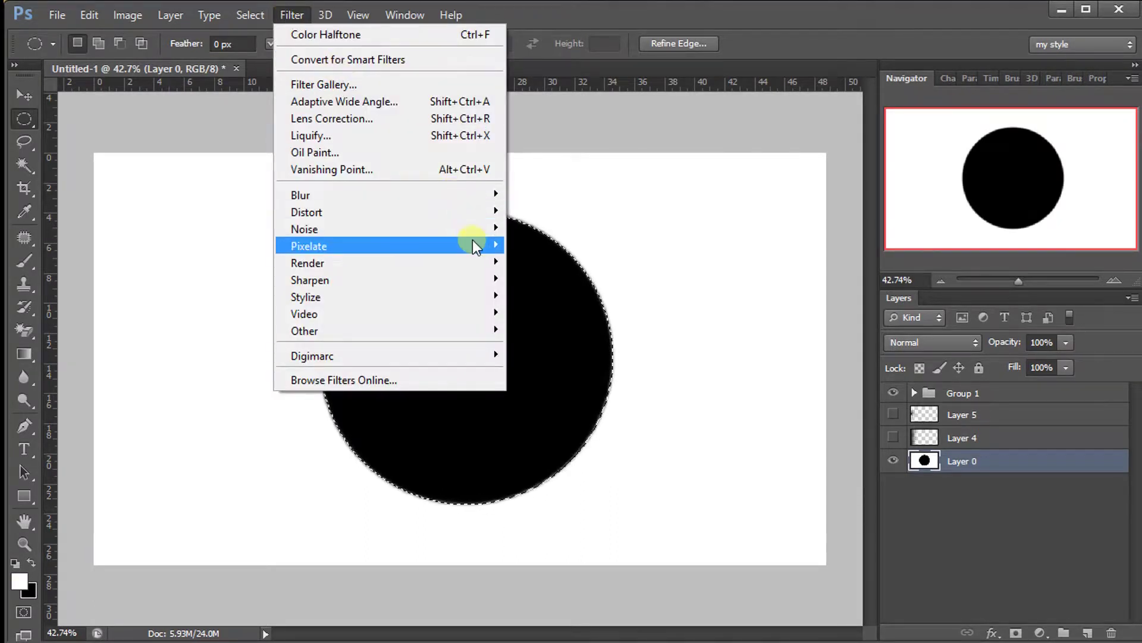
pyautogui.moveTo(475, 246)
pyautogui.click(545, 241)
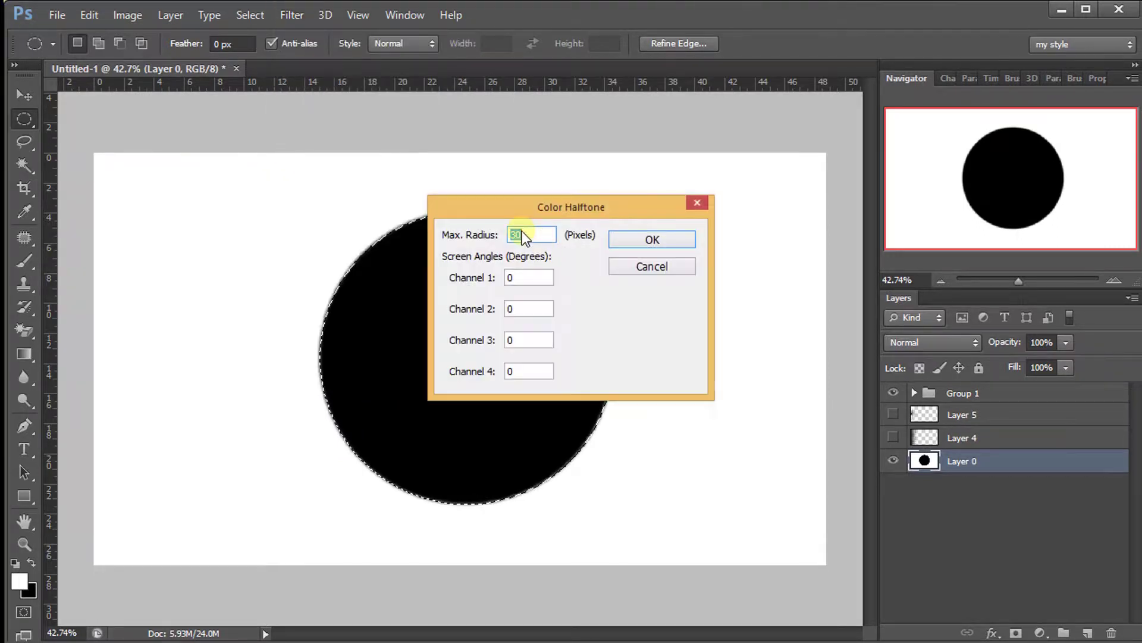
pyautogui.write('10')
pyautogui.click(629, 238)
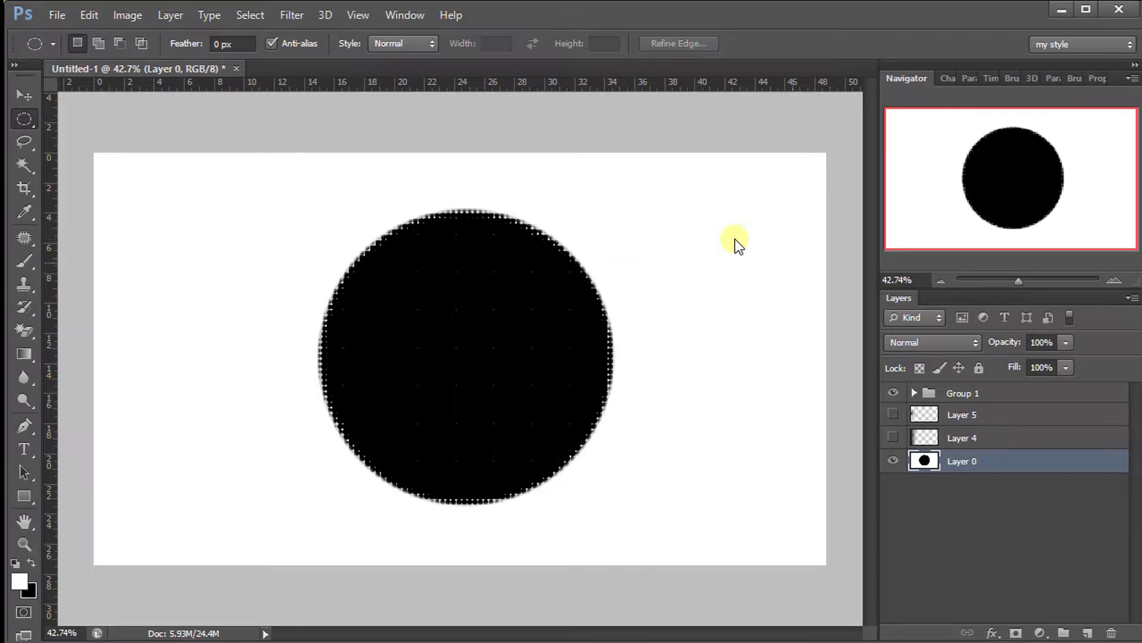
pyautogui.moveTo(1066, 280); pyautogui.dragTo(1041, 280)
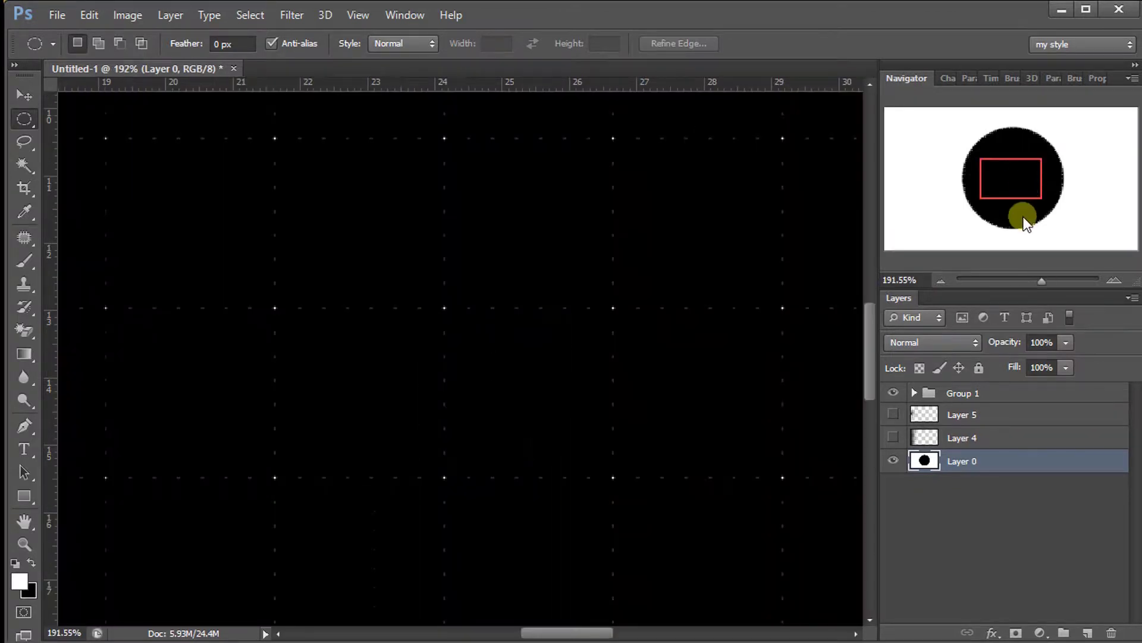
pyautogui.moveTo(1019, 214); pyautogui.dragTo(1030, 161)
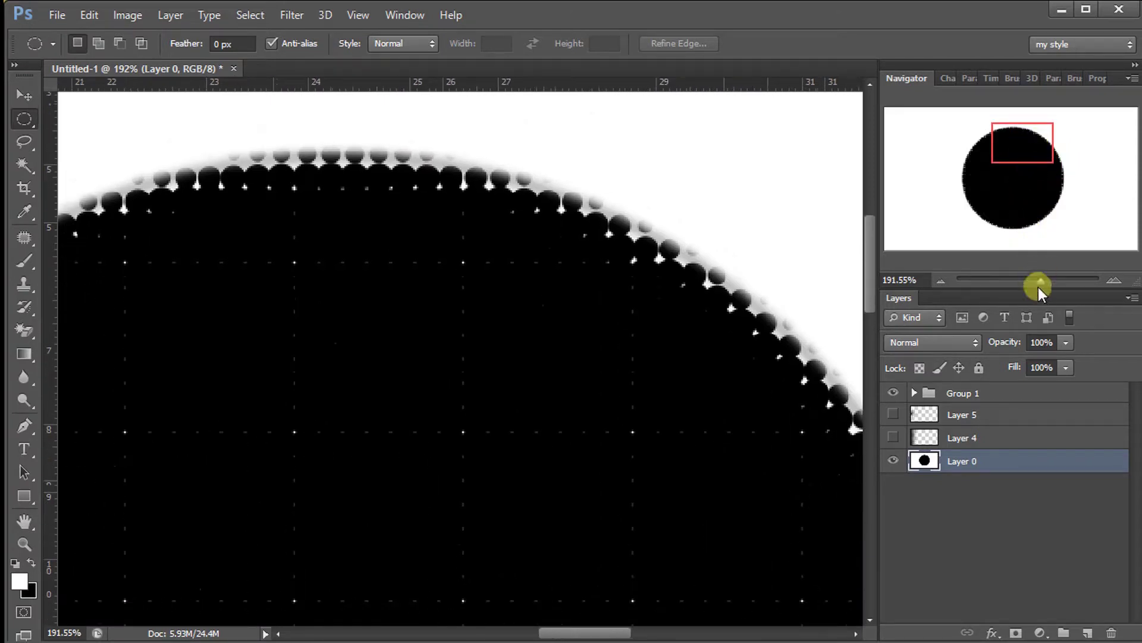
pyautogui.moveTo(1037, 287); pyautogui.dragTo(1019, 285)
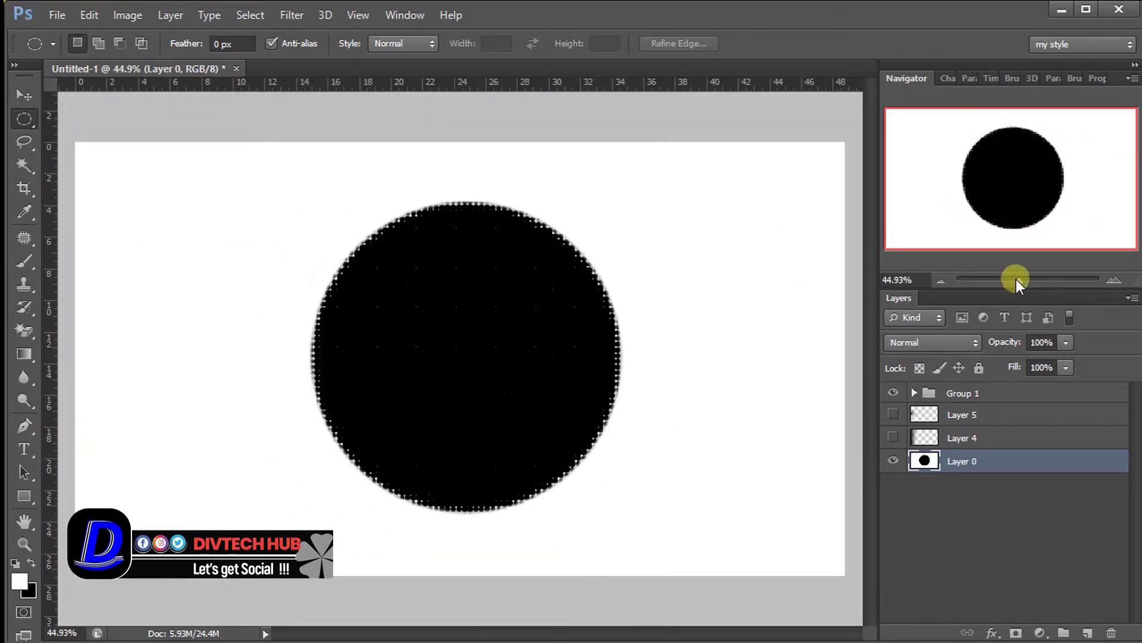